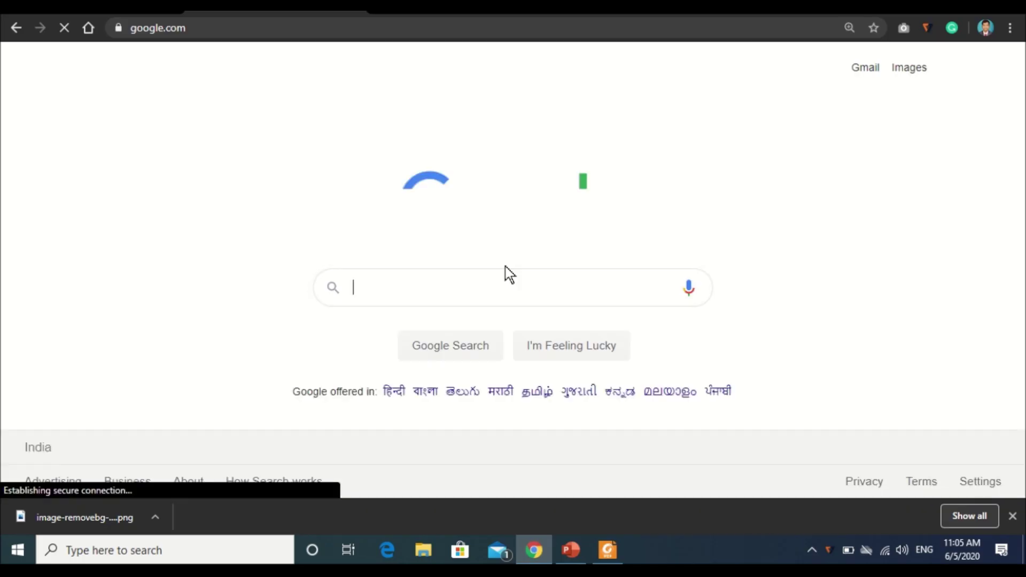
pyautogui.write('P')
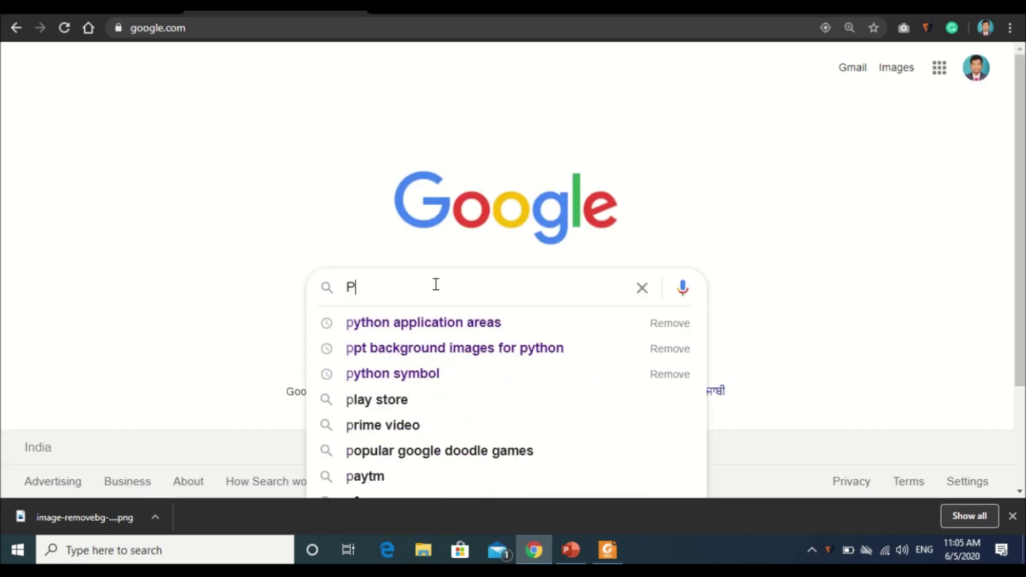
pyautogui.write('YTHON')
# Step: Submit the Google search for Python to reach python.org's download page
pyautogui.press('Return')
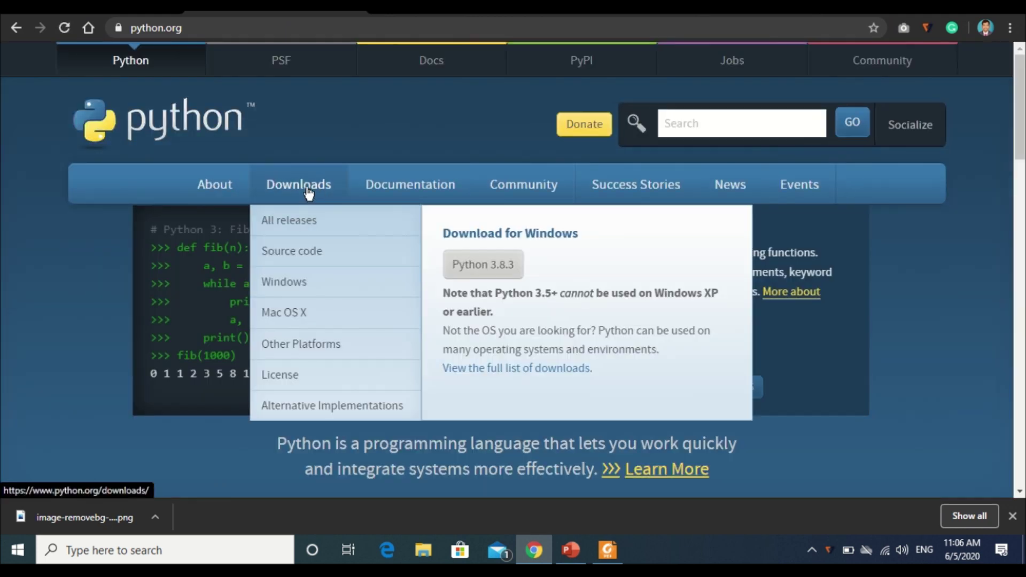
# Step: Download the Python 3.8.3 Windows installer from python.org and save it to the Desktop
pyautogui.click(477, 271)
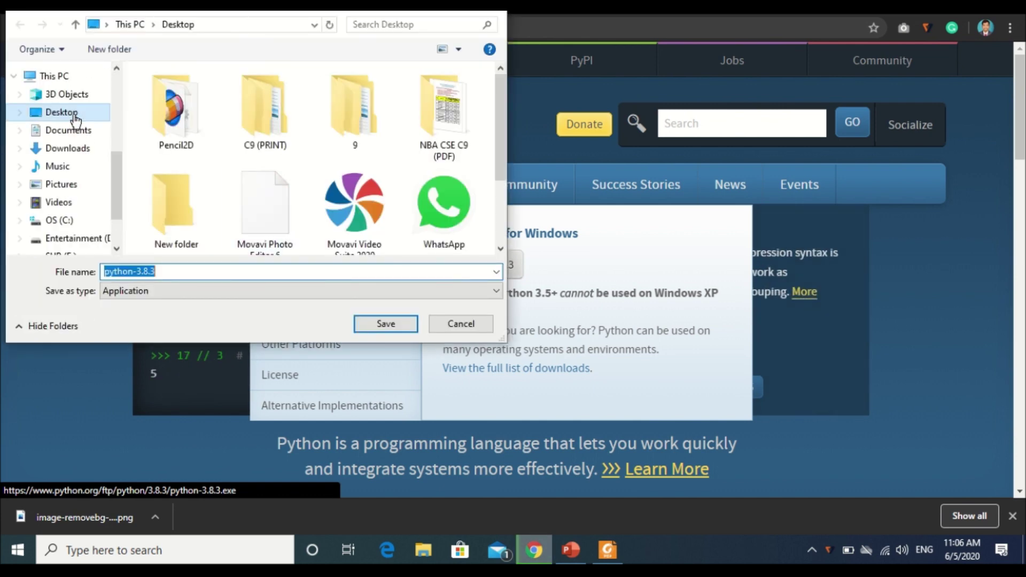
pyautogui.click(386, 324)
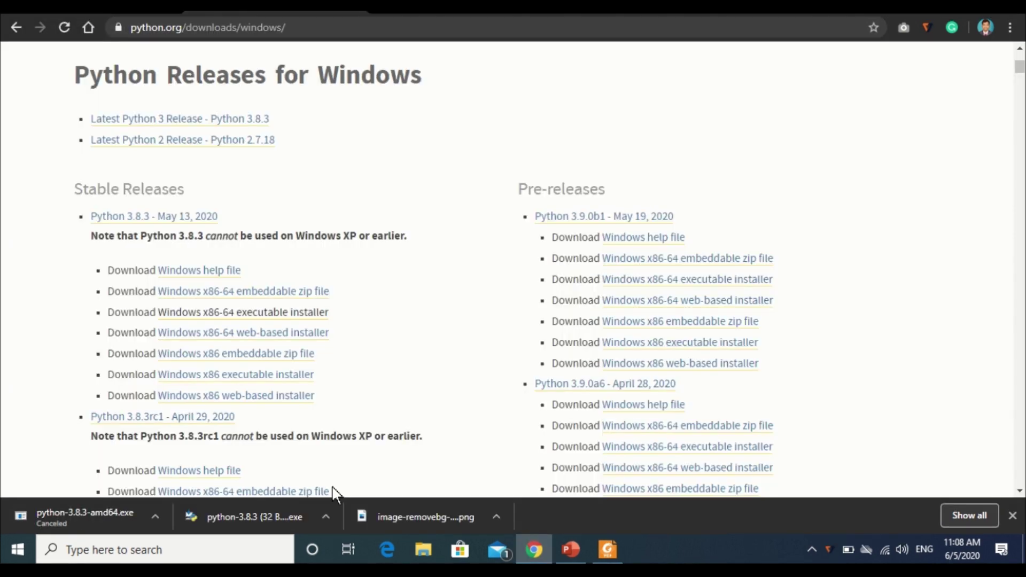
# Step: Run the downloaded installer, install Python 3.8.3 with default settings, and close the success notice
pyautogui.click(279, 517)
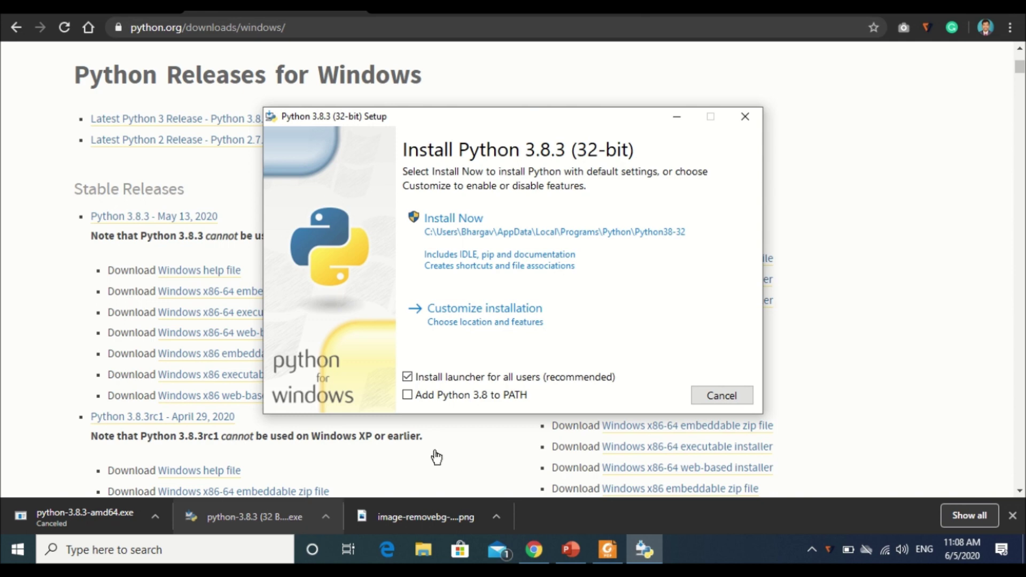
pyautogui.click(479, 227)
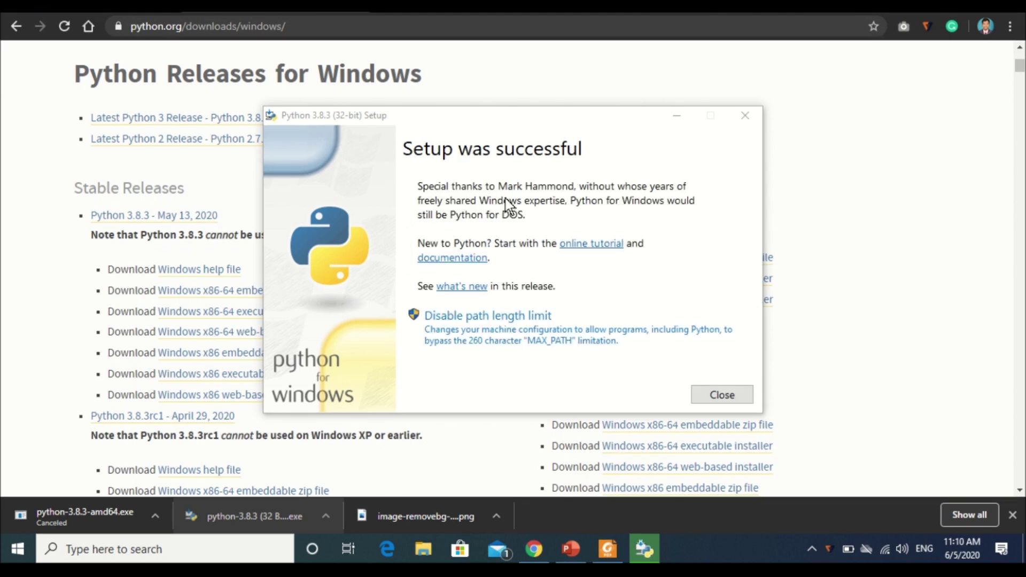
pyautogui.click(707, 399)
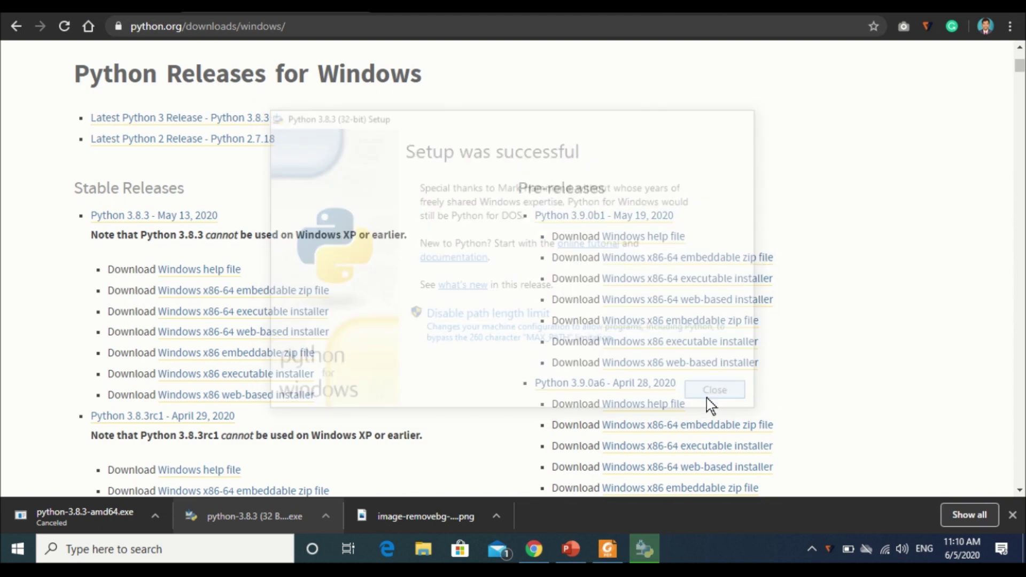